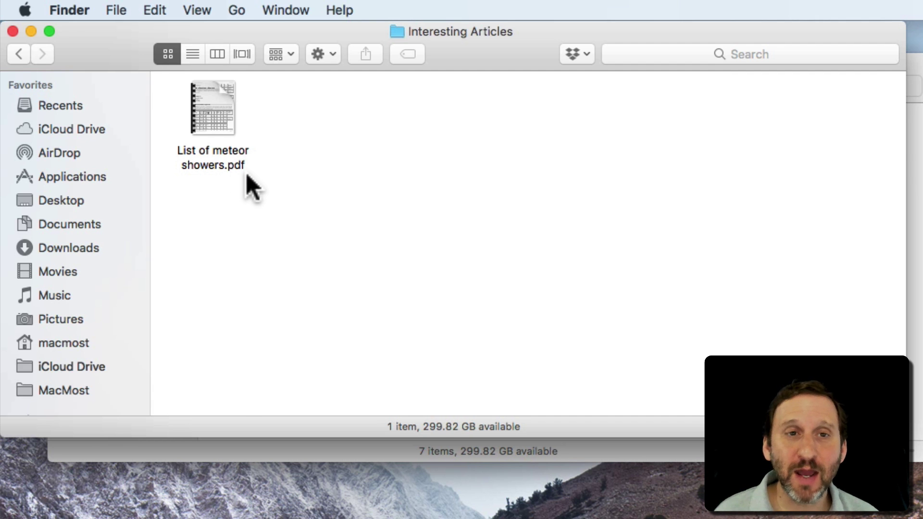
# Close Interesting Articles, move the Projects window, and search file names for 'meteor'.
pyautogui.click(13, 31)
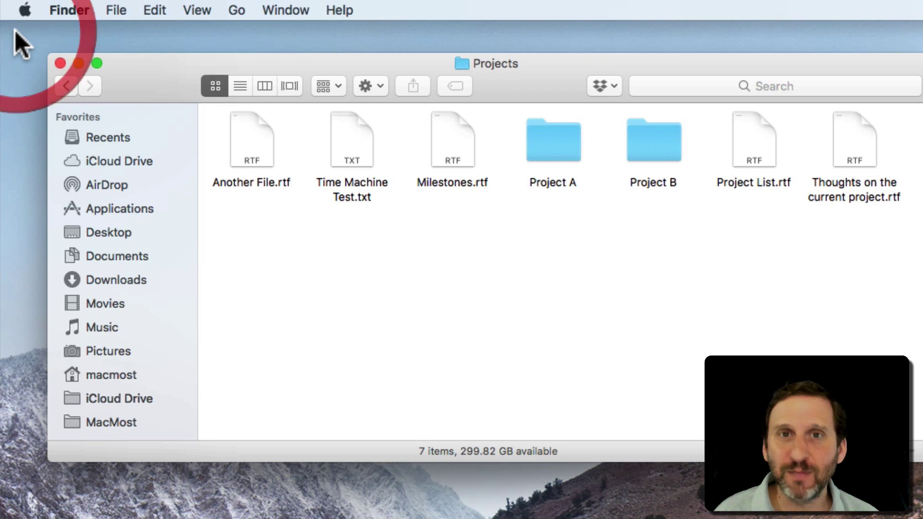
pyautogui.moveTo(346, 61); pyautogui.dragTo(311, 38)
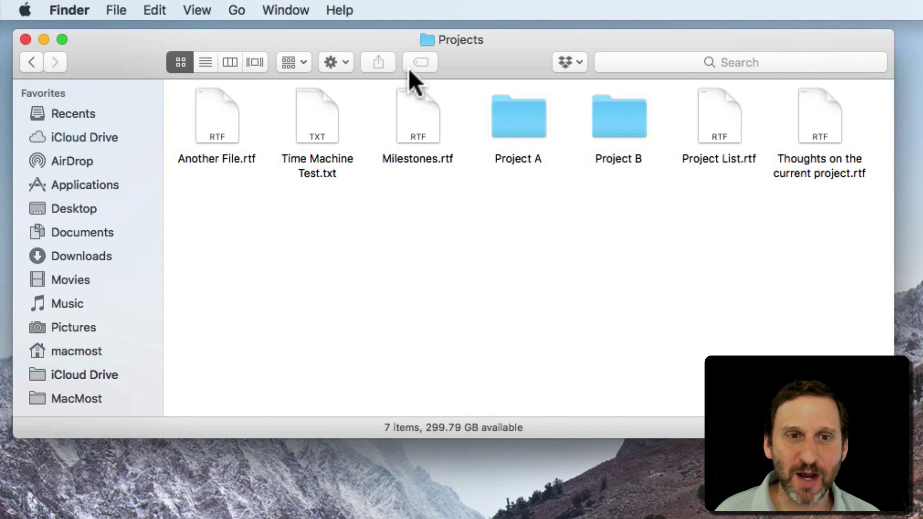
pyautogui.click(759, 62)
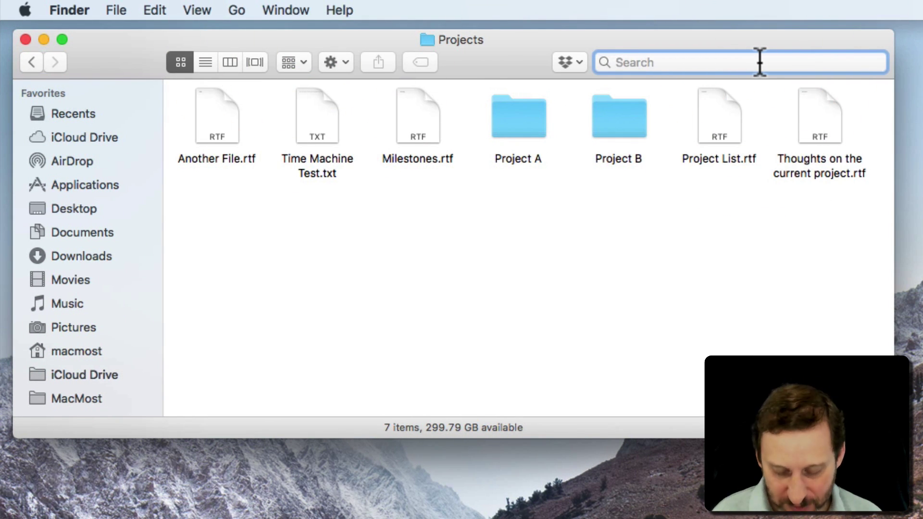
pyautogui.write('mete')
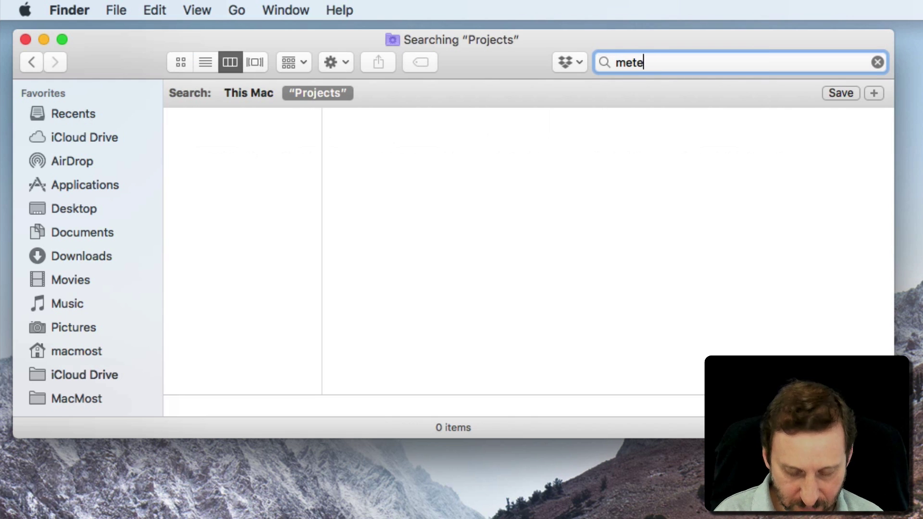
pyautogui.write('or')
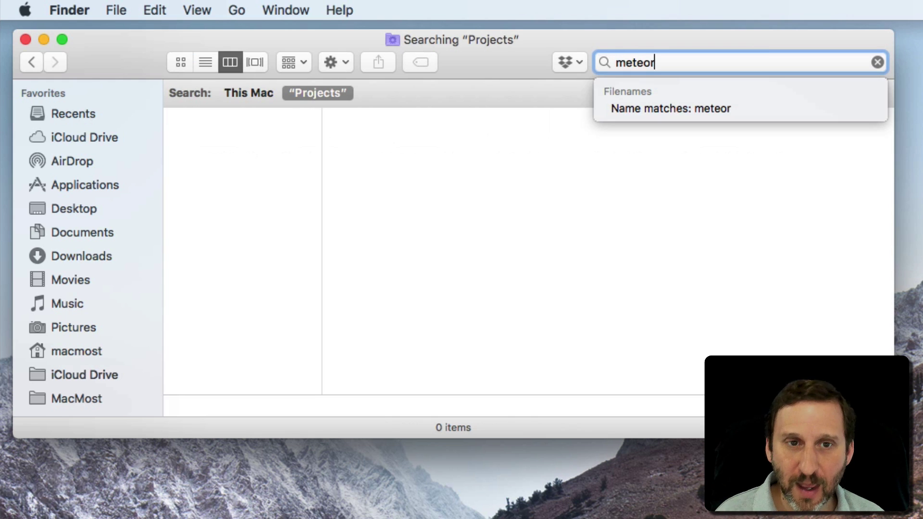
pyautogui.click(683, 108)
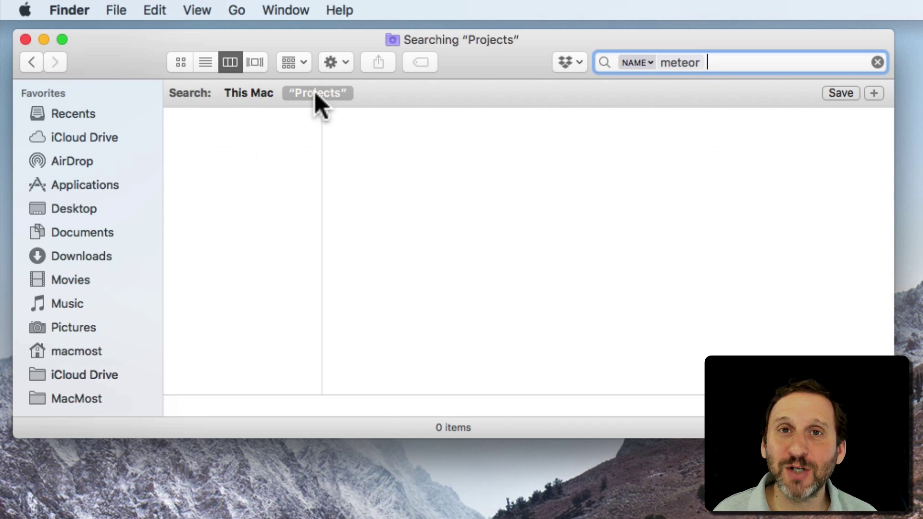
# End that search and rerun the 'meteor' name search in Projects, again finding 0 items.
pyautogui.click(27, 63)
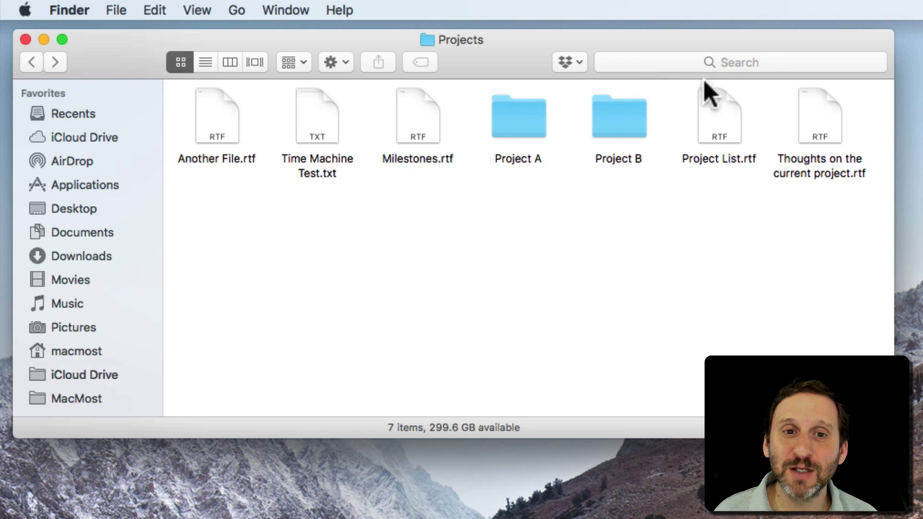
pyautogui.click(761, 62)
pyautogui.write('meteor')
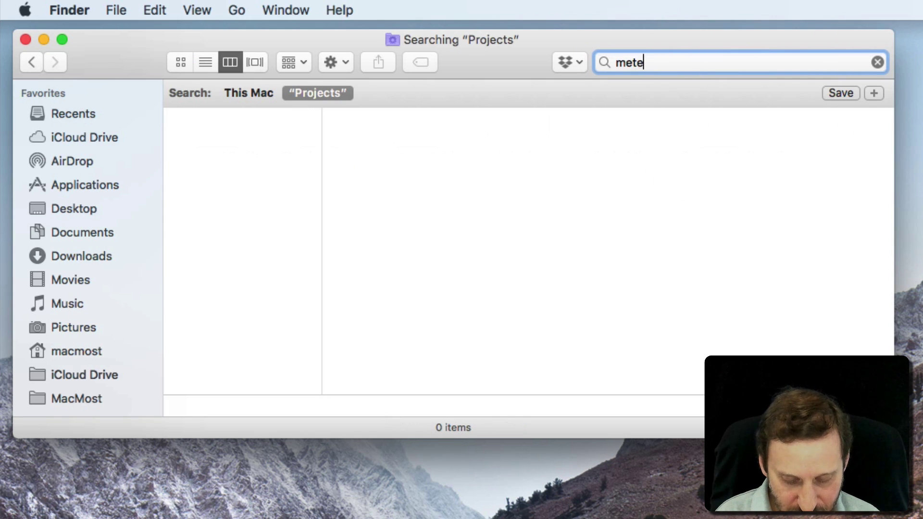
pyautogui.click(739, 107)
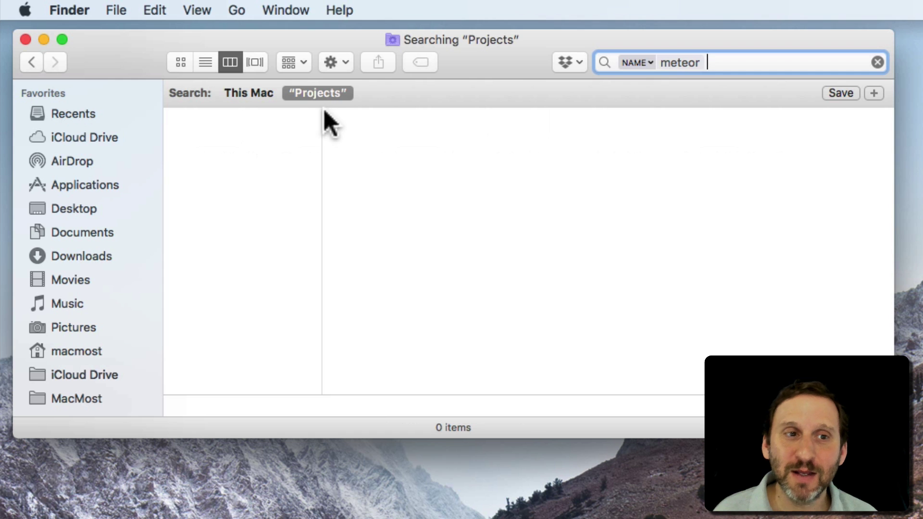
# Switch the 'meteor' search scope to This Mac and preview the meteor showers PDF.
pyautogui.click(249, 93)
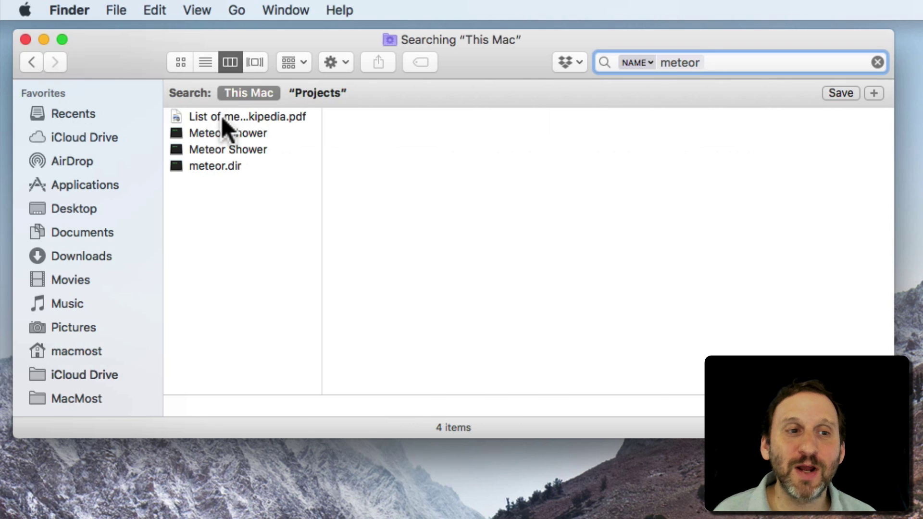
pyautogui.click(221, 116)
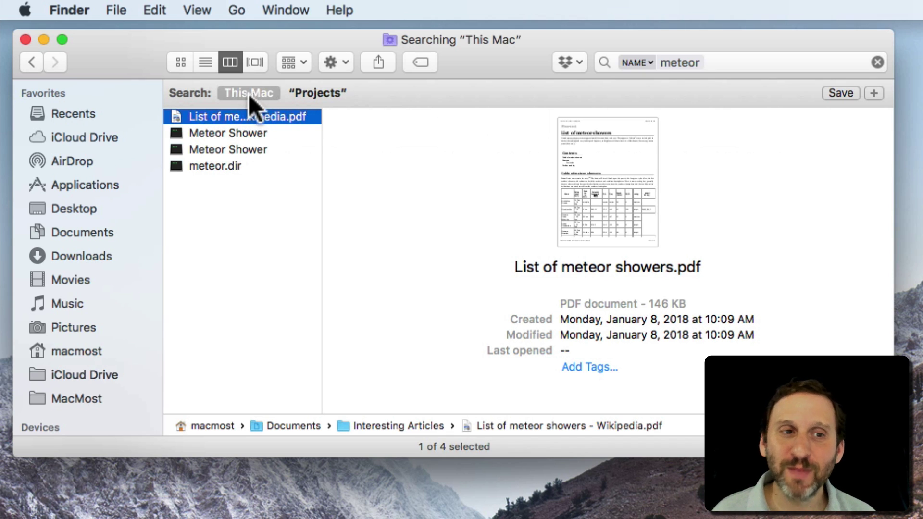
pyautogui.click(316, 91)
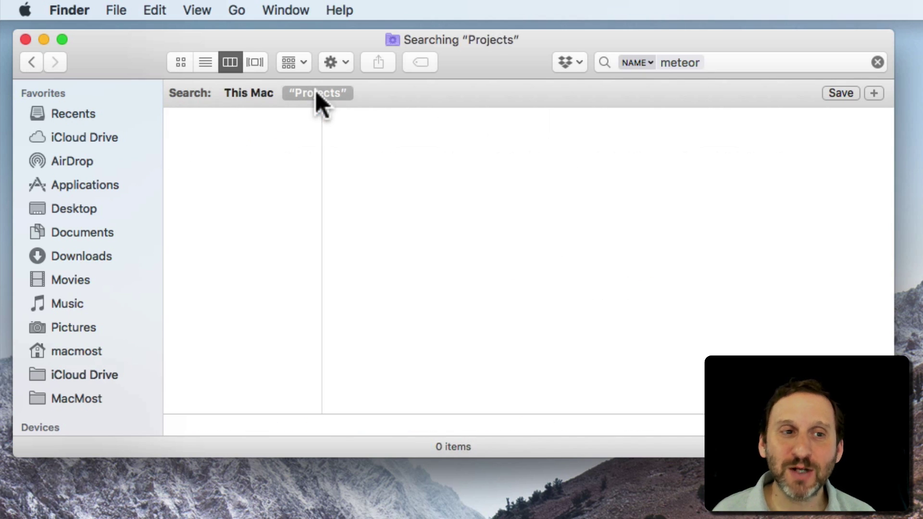
pyautogui.click(253, 91)
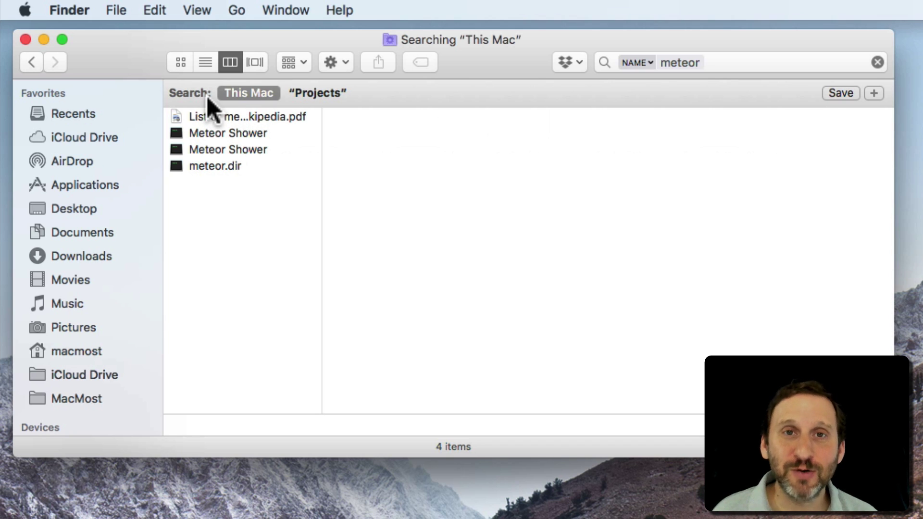
# Set Finder's Advanced 'When performing a search' to Search This Mac, then return to Projects.
pyautogui.click(72, 7)
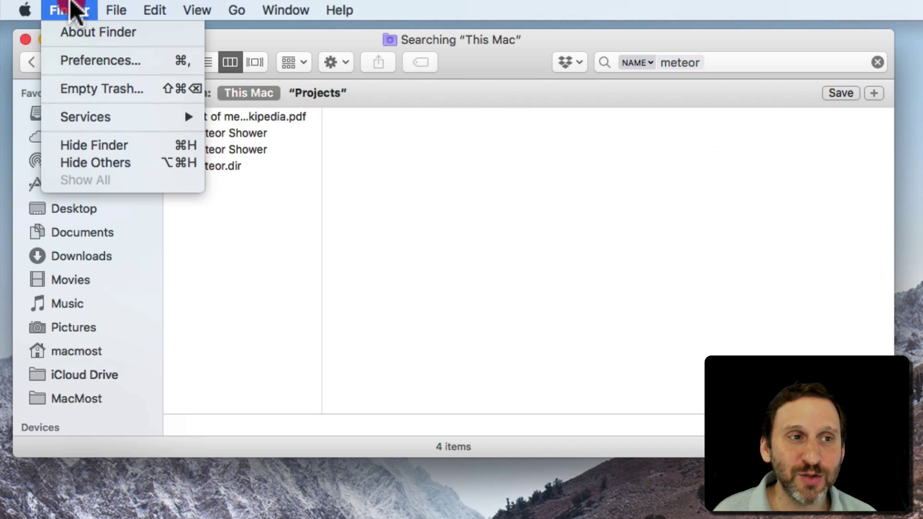
pyautogui.click(95, 60)
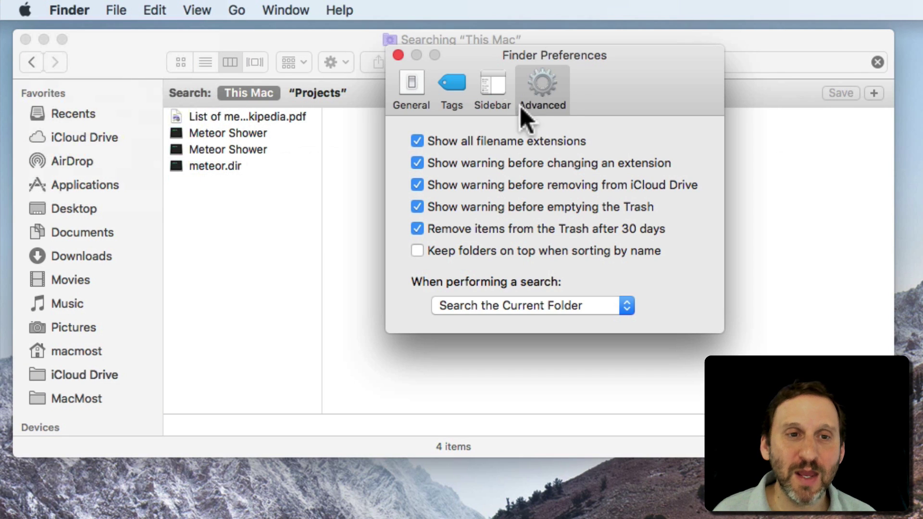
pyautogui.click(553, 95)
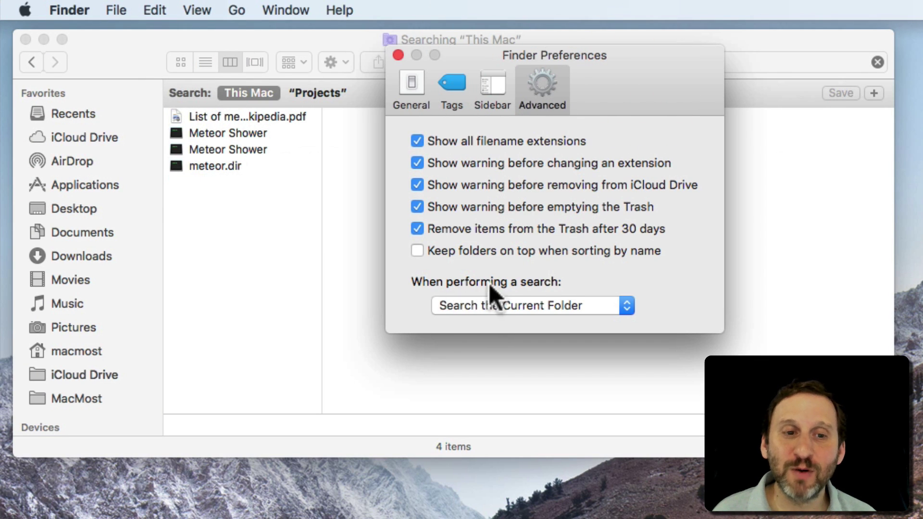
pyautogui.click(510, 306)
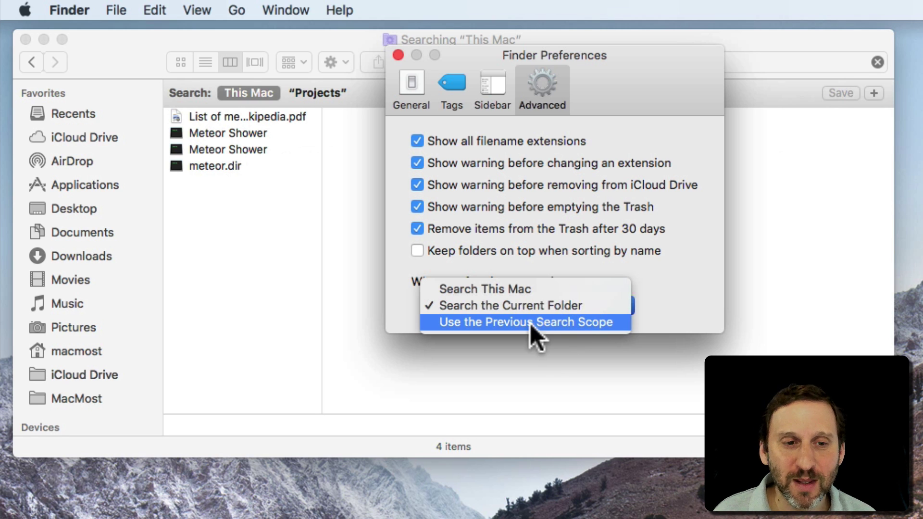
pyautogui.click(477, 290)
pyautogui.click(398, 56)
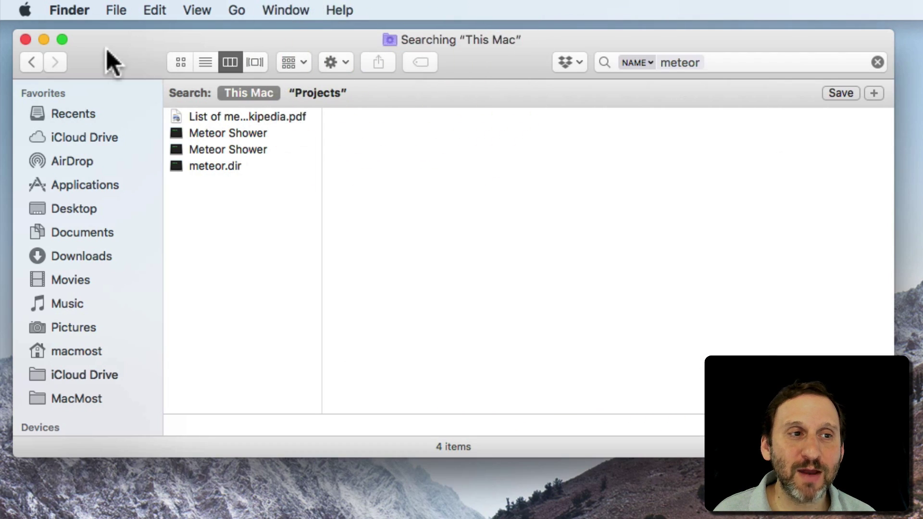
pyautogui.click(30, 61)
# Run a new 'meteor' file-name search, now defaulting to This Mac with 4 results.
pyautogui.click(752, 54)
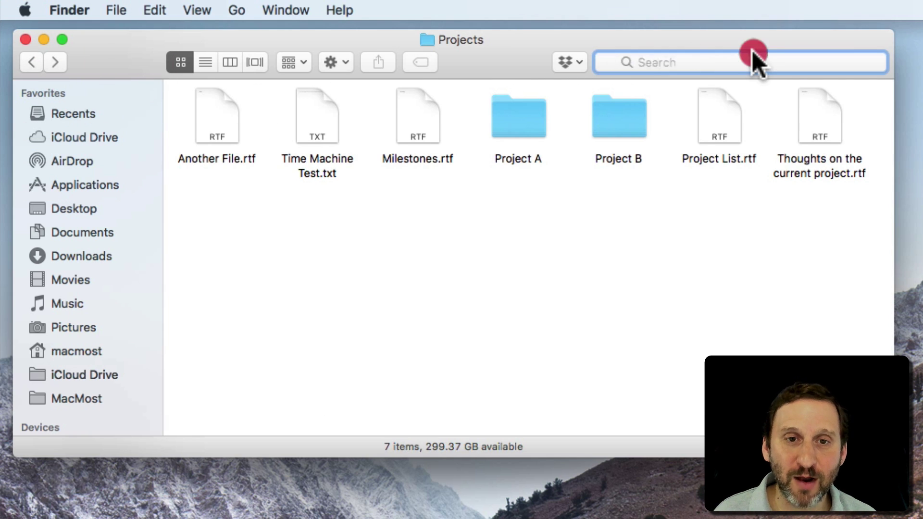
pyautogui.write('meteor')
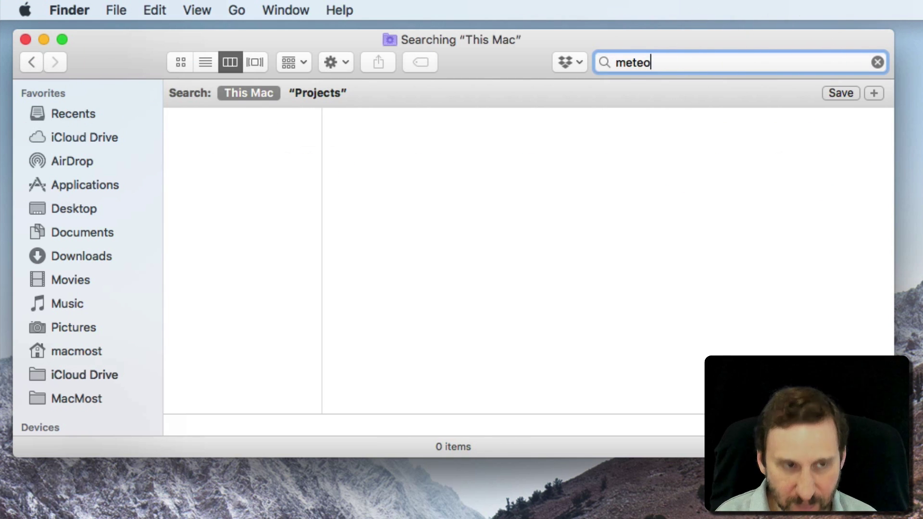
pyautogui.click(723, 108)
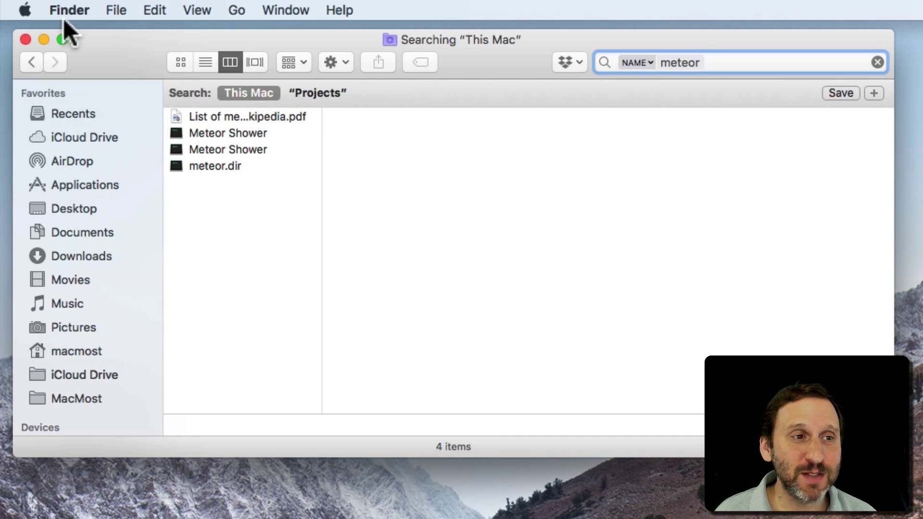
# Open the Spotlight pane in System Preferences and scroll through its Search Results category checkboxes.
pyautogui.click(18, 10)
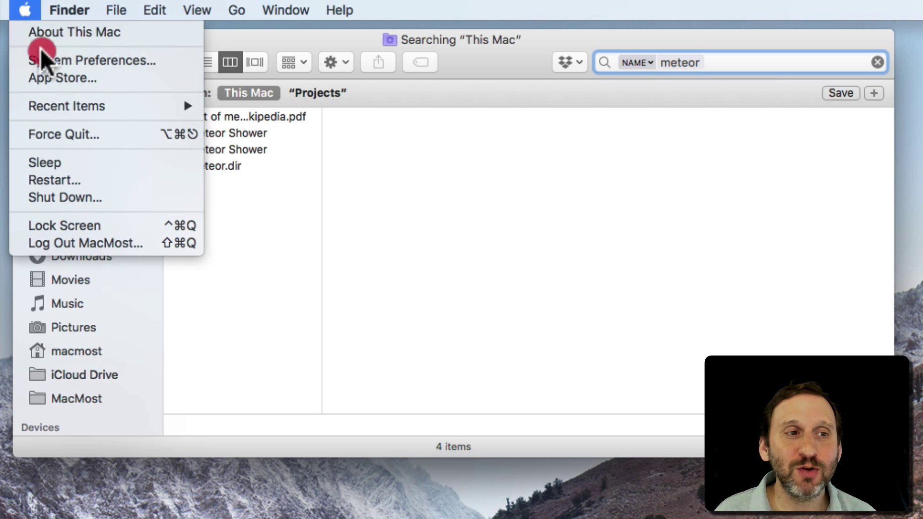
pyautogui.click(47, 62)
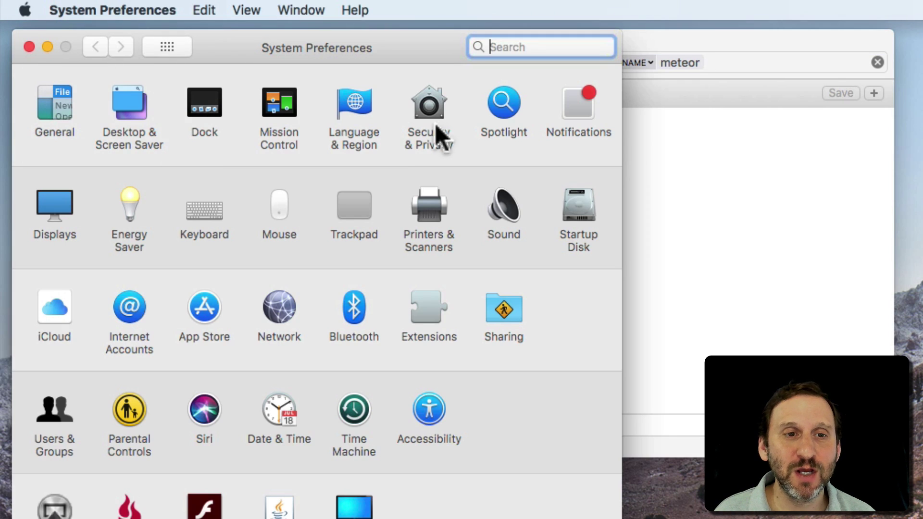
pyautogui.click(519, 99)
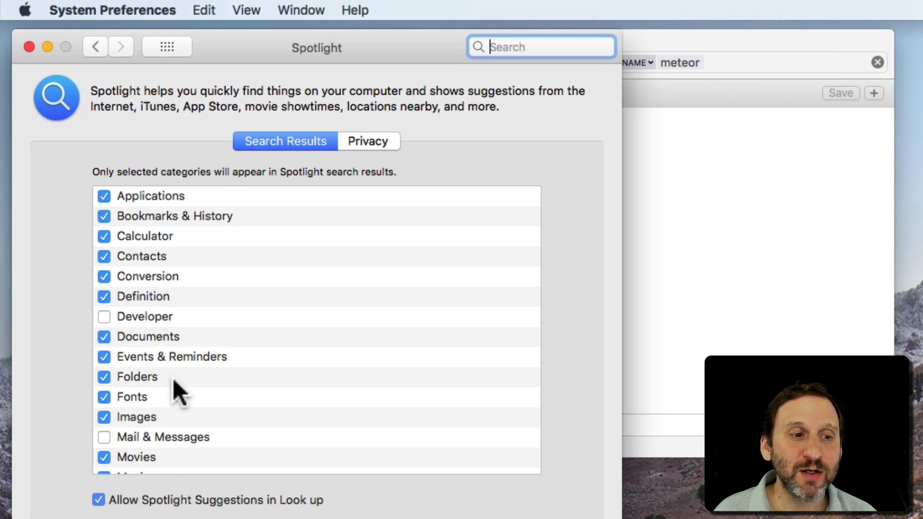
pyautogui.scroll(-5, 173, 382)
pyautogui.scroll(5, 147, 241)
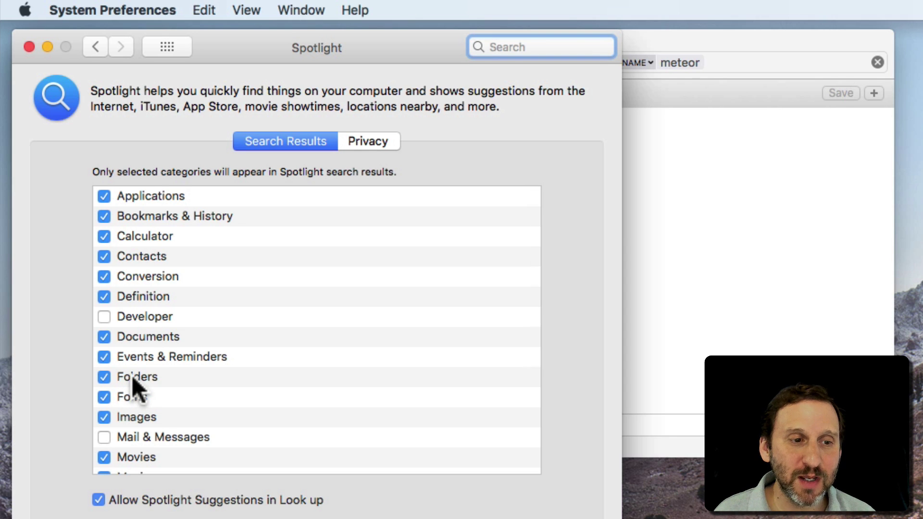
pyautogui.scroll(-4, 132, 377)
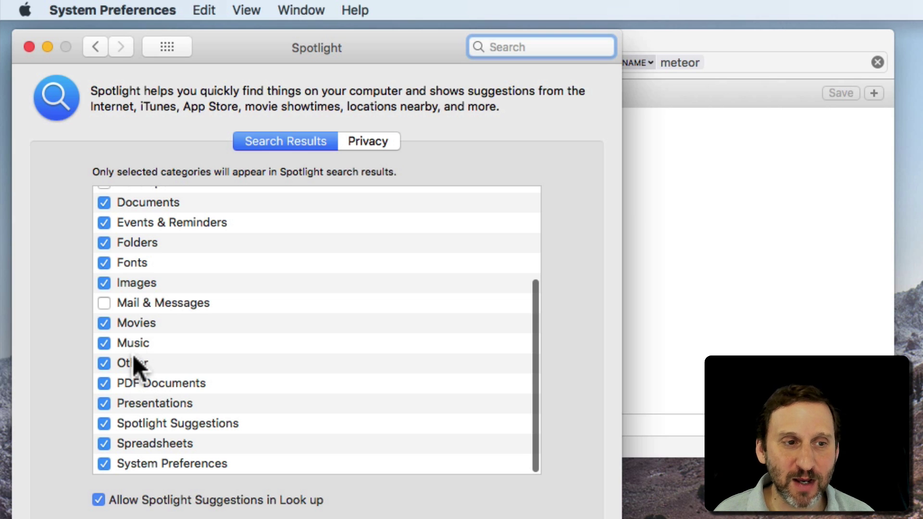
pyautogui.scroll(4, 137, 273)
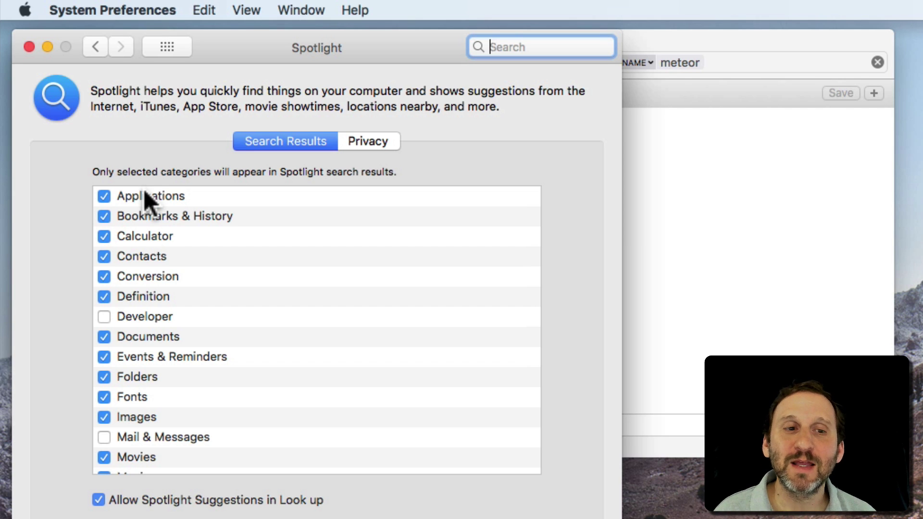
pyautogui.scroll(-5, 161, 417)
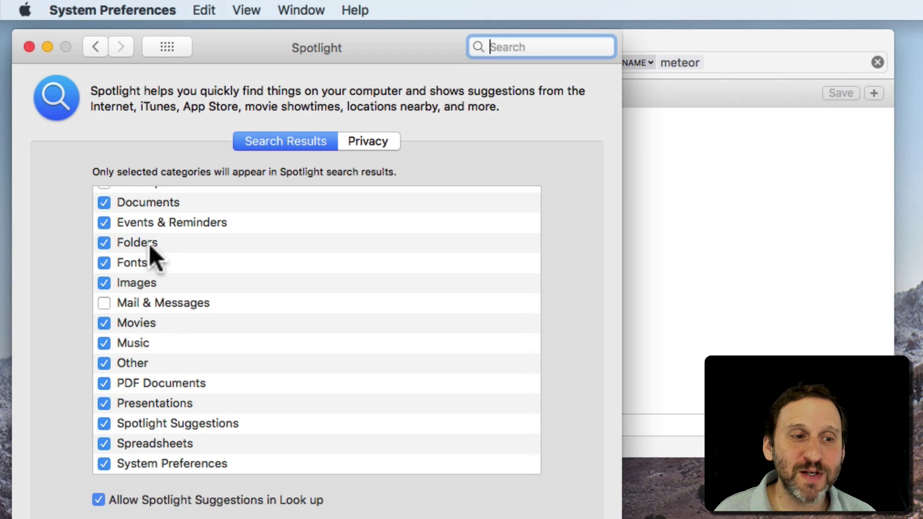
pyautogui.scroll(5, 143, 224)
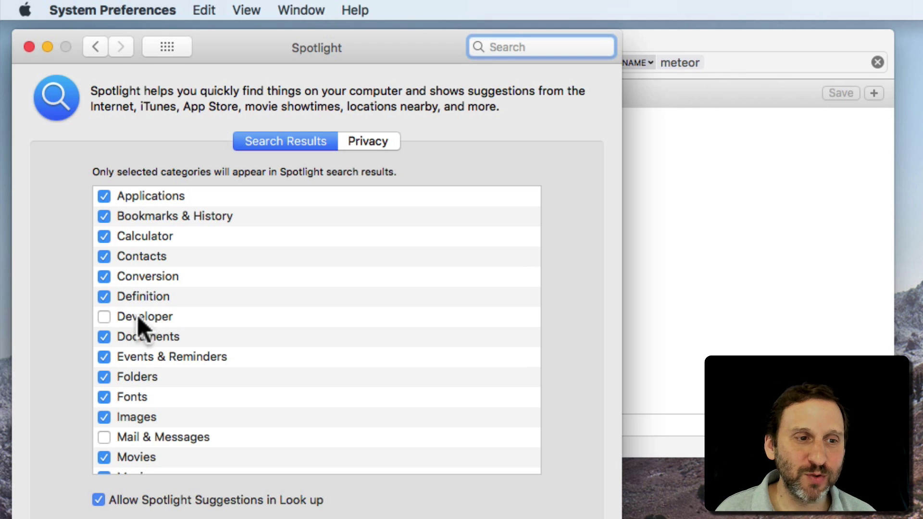
pyautogui.scroll(-5, 138, 440)
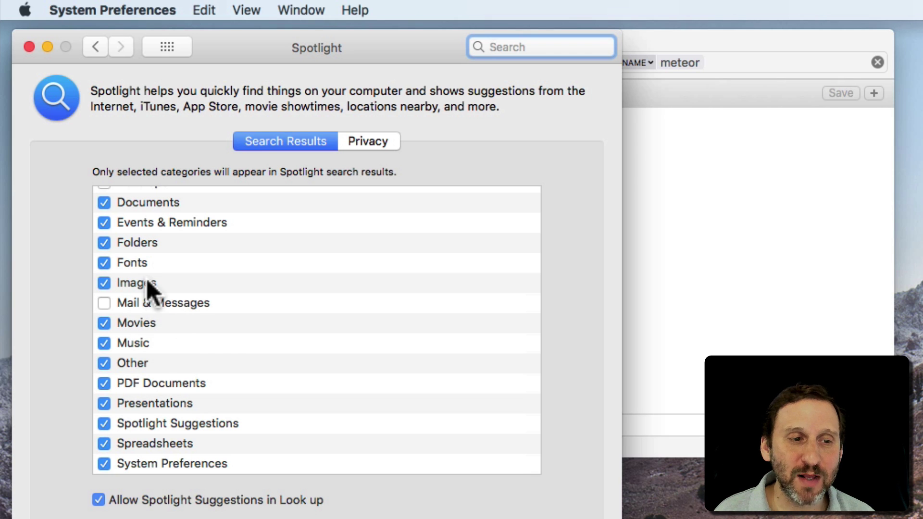
pyautogui.scroll(5, 153, 243)
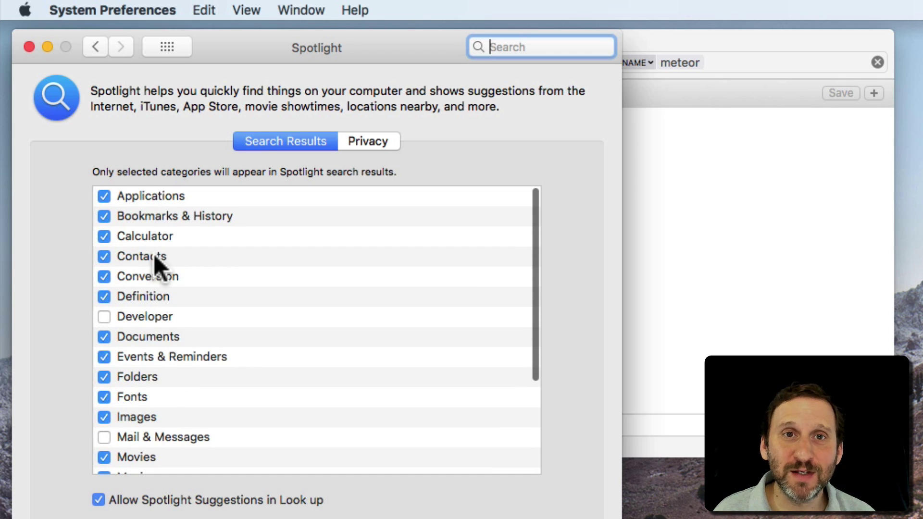
# Show Spotlight's empty Privacy exclusion list, cancelling the add-folder chooser without adding anything.
pyautogui.click(363, 142)
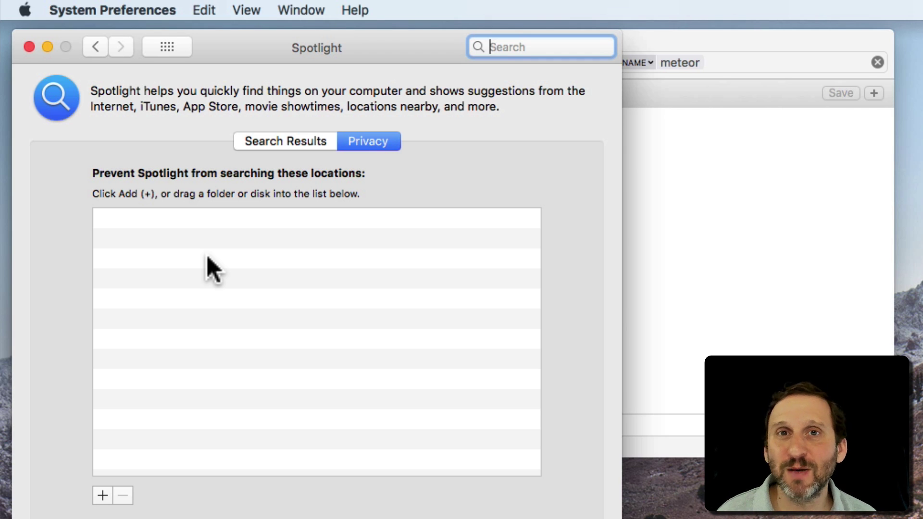
pyautogui.click(101, 496)
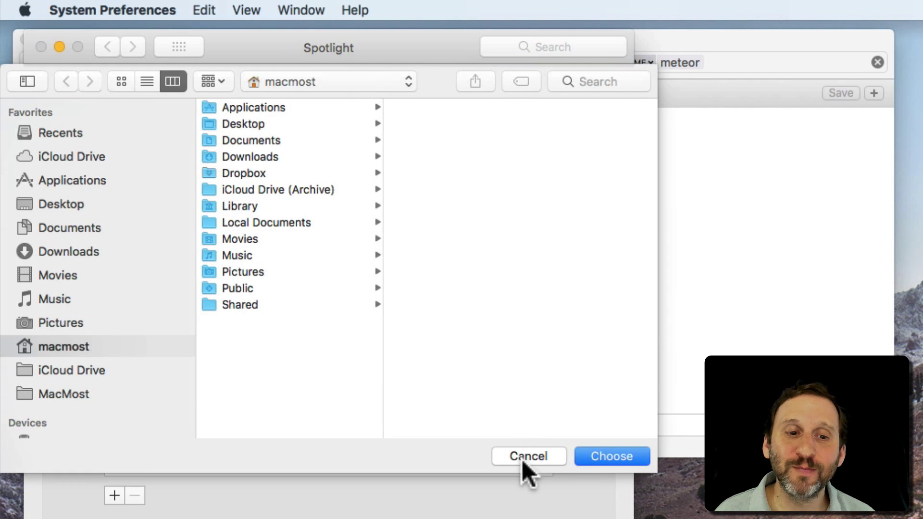
pyautogui.click(522, 458)
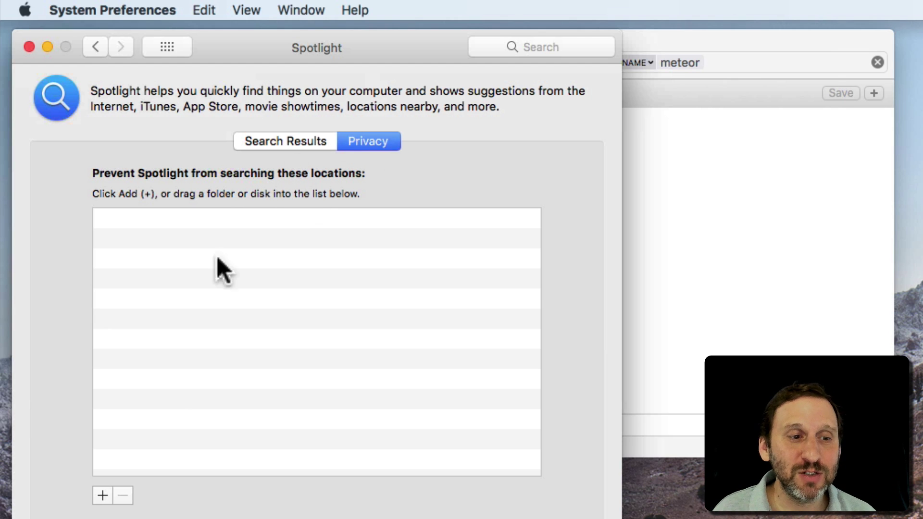
# Browse the Privacy folder chooser from Documents up to Users > macmost, then close it.
pyautogui.click(102, 496)
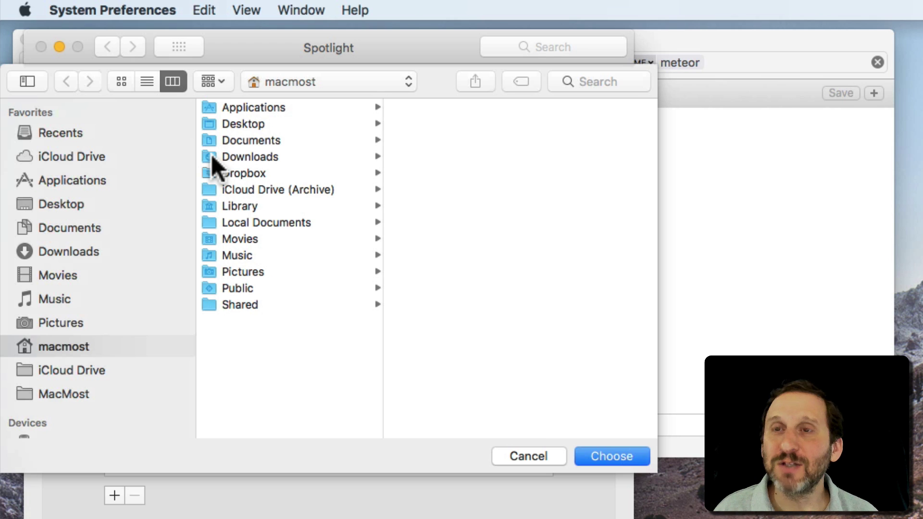
pyautogui.click(252, 140)
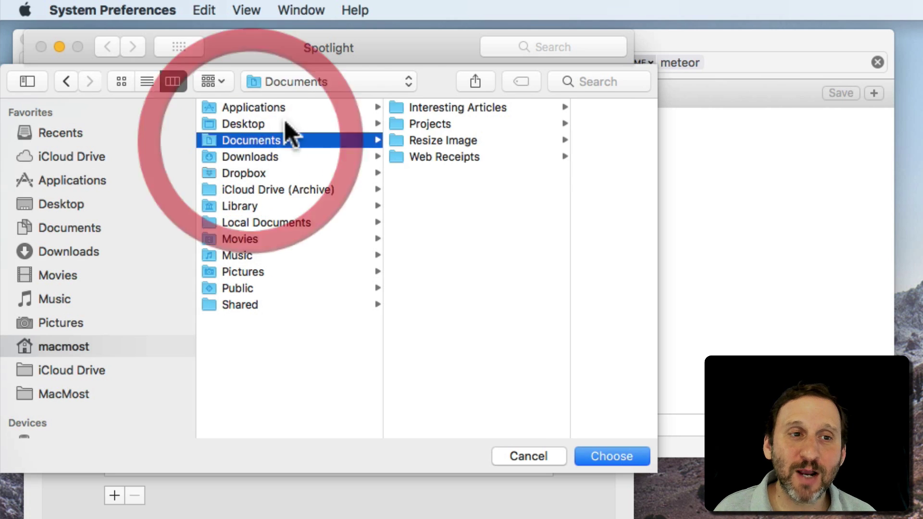
pyautogui.click(317, 90)
pyautogui.click(317, 100)
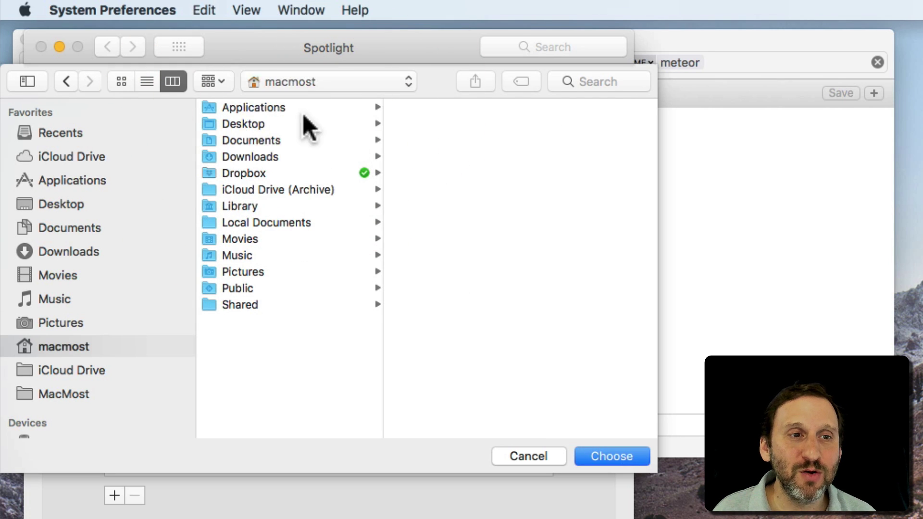
pyautogui.click(306, 84)
pyautogui.click(307, 100)
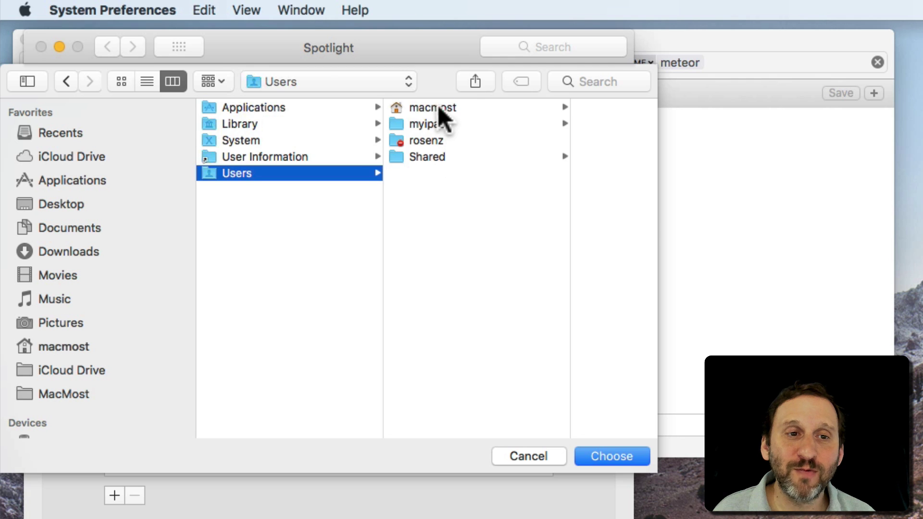
pyautogui.click(438, 106)
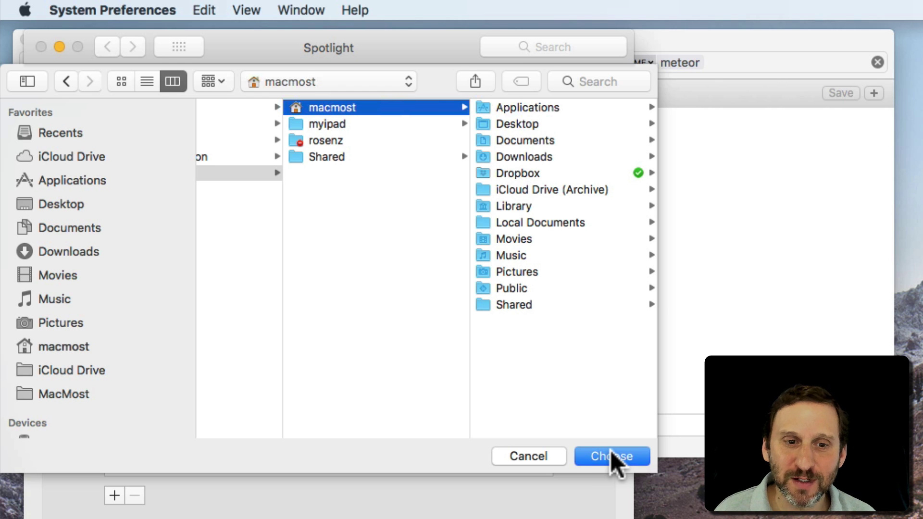
pyautogui.click(546, 449)
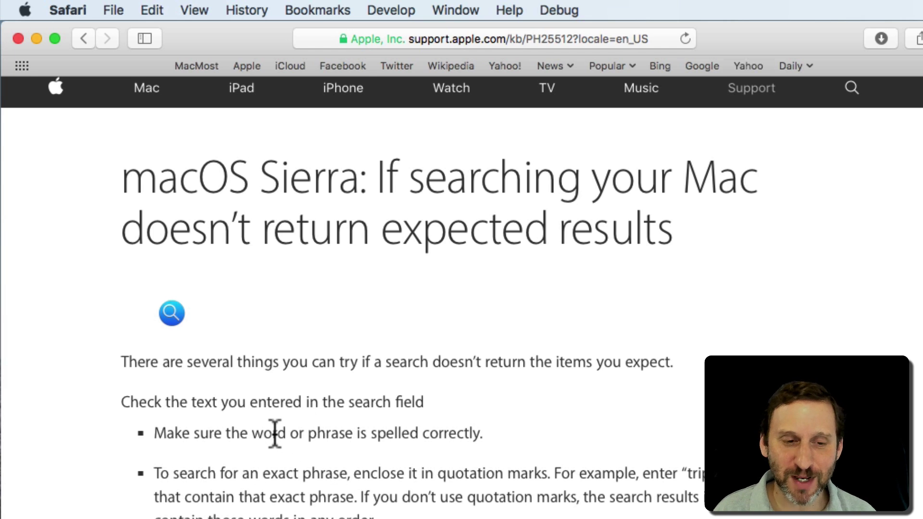
# Scroll the Apple support article down to its Spotlight preferences advice.
pyautogui.scroll(-10, 275, 434)
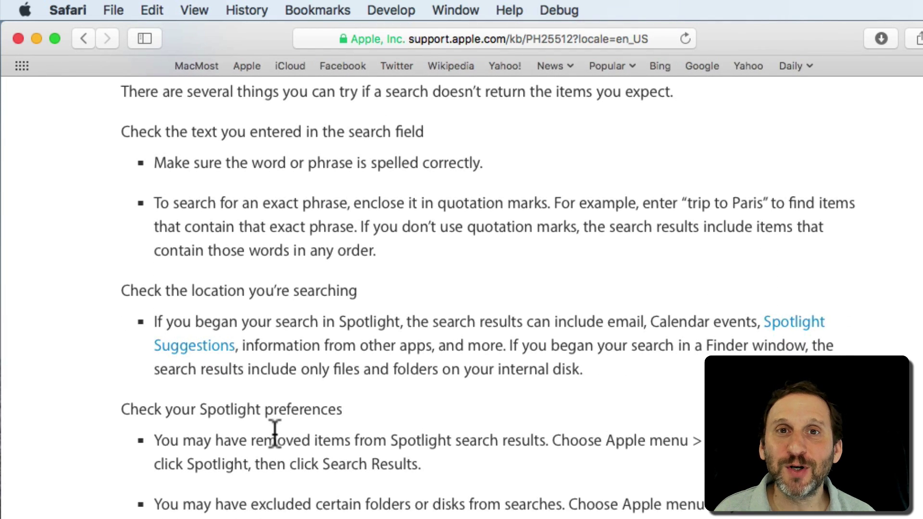